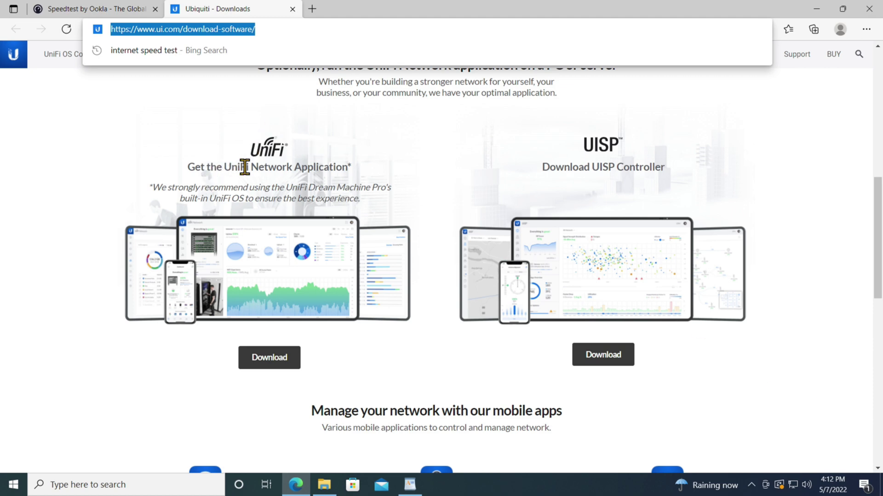
# Step: Download the UniFi Network Application for Windows and accept its end user license agreement
pyautogui.click(252, 366)
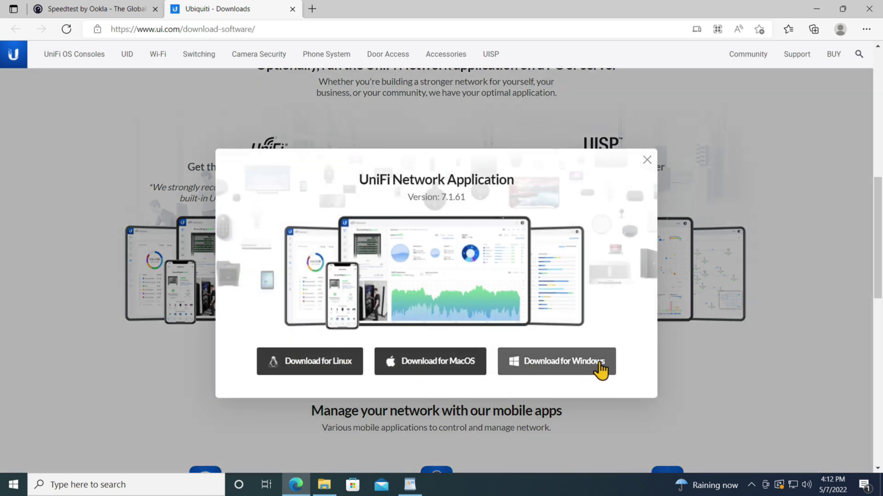
pyautogui.click(576, 366)
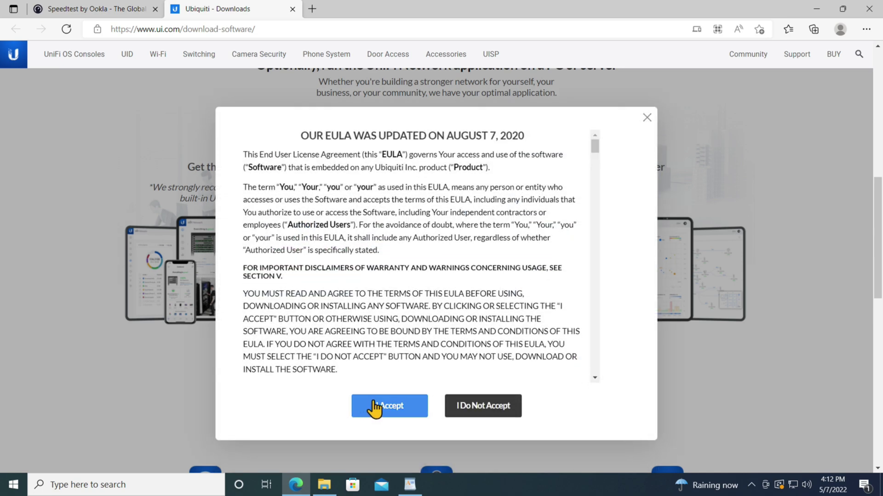
pyautogui.click(381, 411)
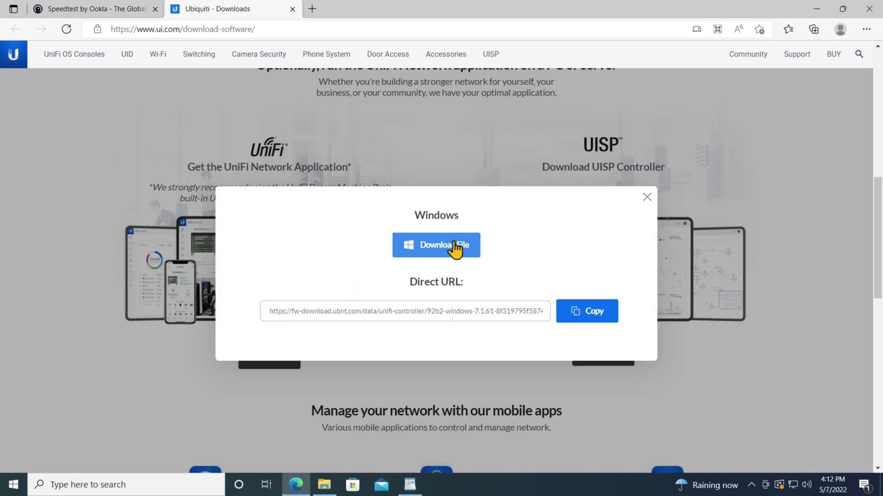
pyautogui.click(455, 248)
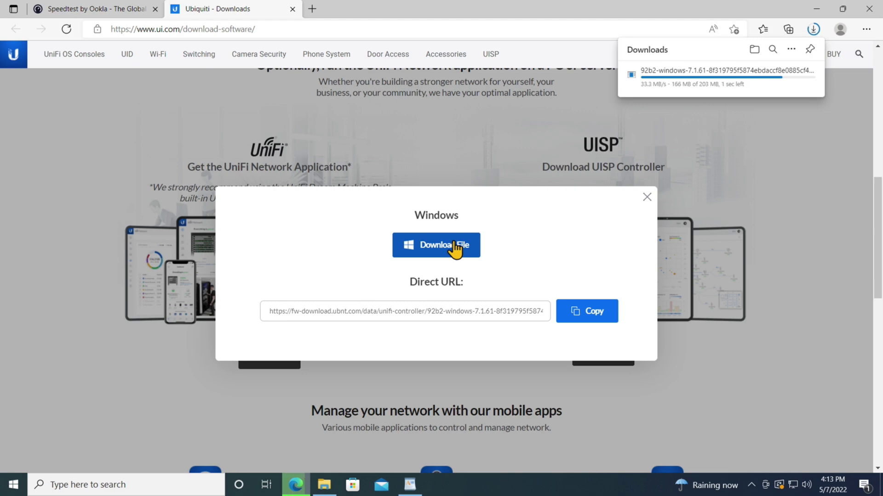
# Step: Open the folder containing the downloaded installer and widen the Name column to fit the full file name
pyautogui.click(754, 50)
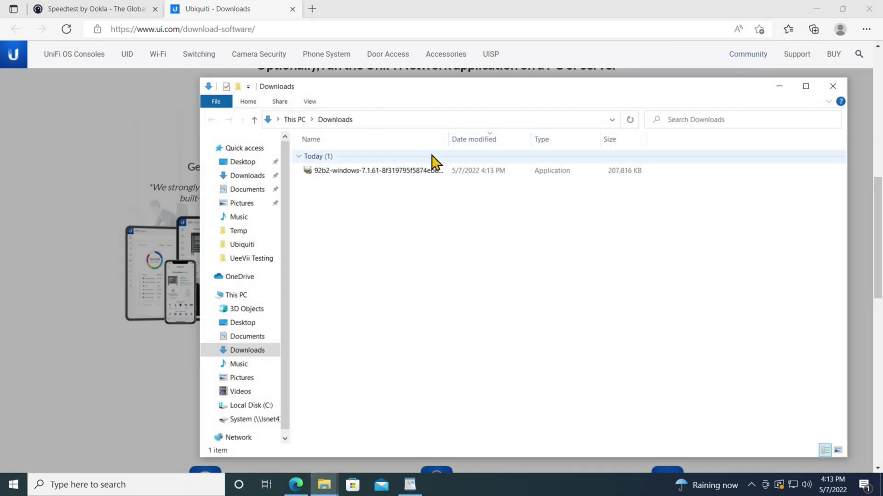
pyautogui.moveTo(448, 139); pyautogui.dragTo(516, 141)
pyautogui.moveTo(515, 141); pyautogui.dragTo(515, 141)
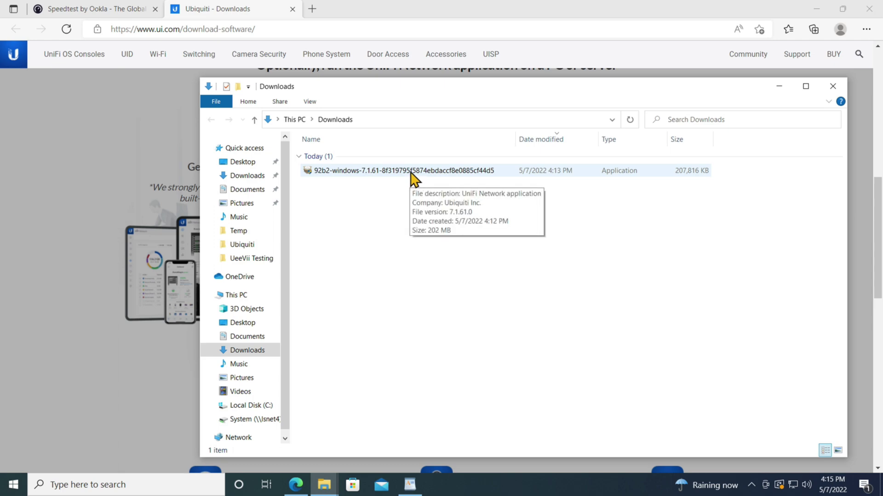
# Step: Run the downloaded UniFi installer, allow it to make changes to the device, and start the installation
pyautogui.doubleClick(410, 173)
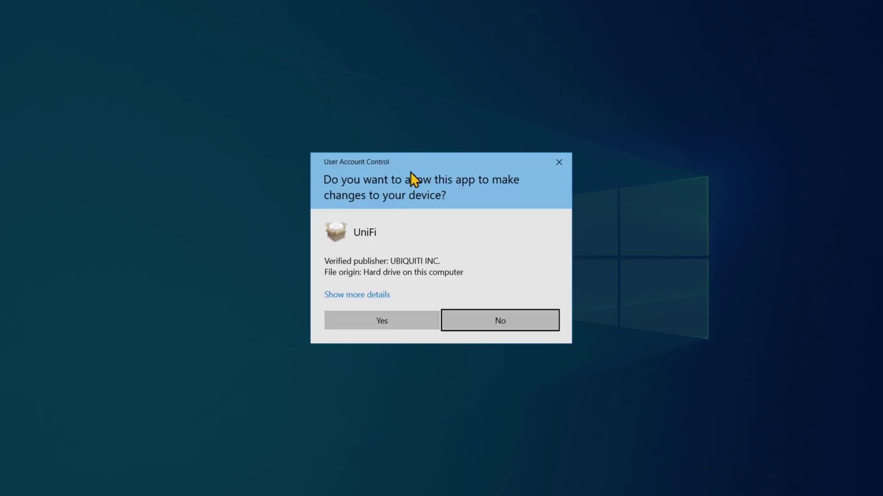
pyautogui.click(402, 324)
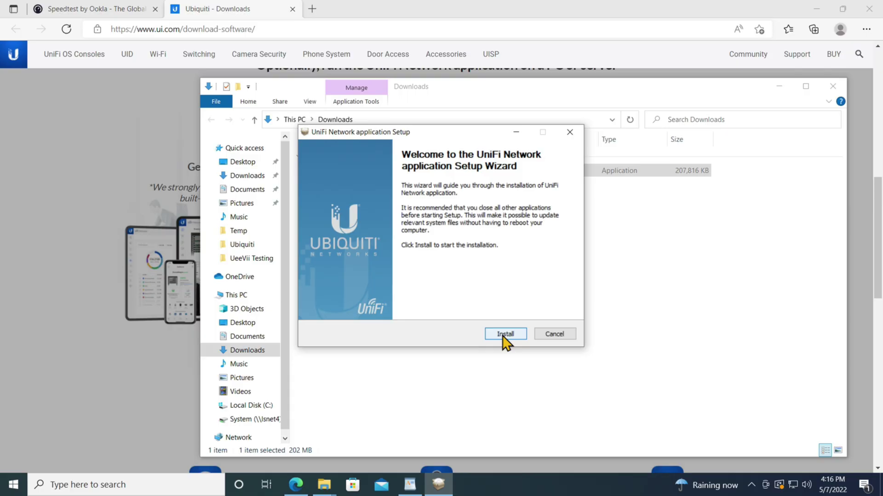
pyautogui.click(505, 335)
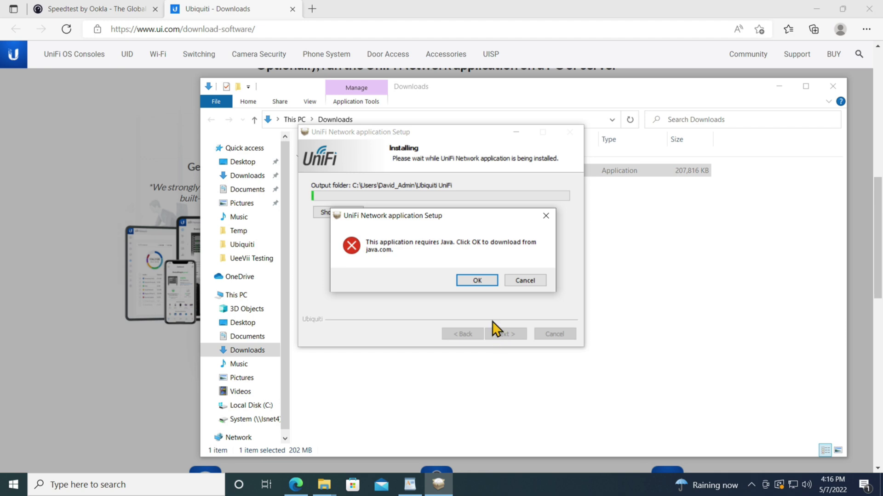
# Step: Accept the setup's offer to get Java from java.com and download Java for Windows
pyautogui.click(475, 282)
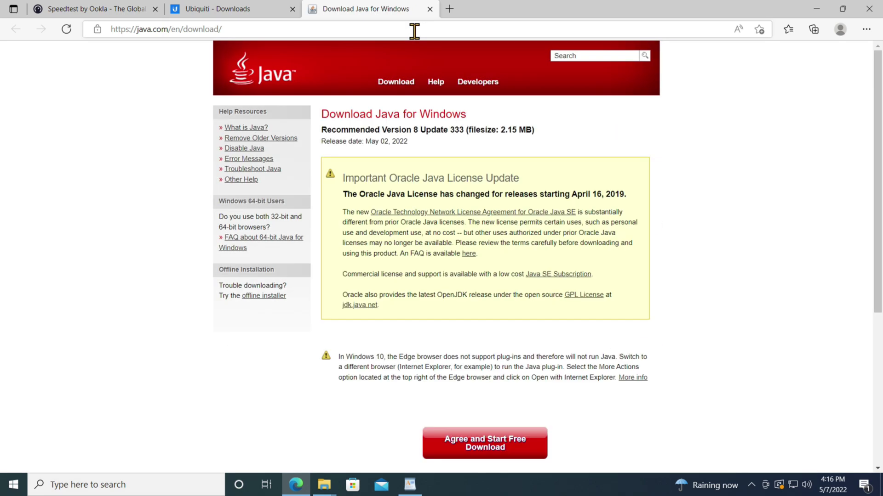
pyautogui.scroll(-4, 669, 240)
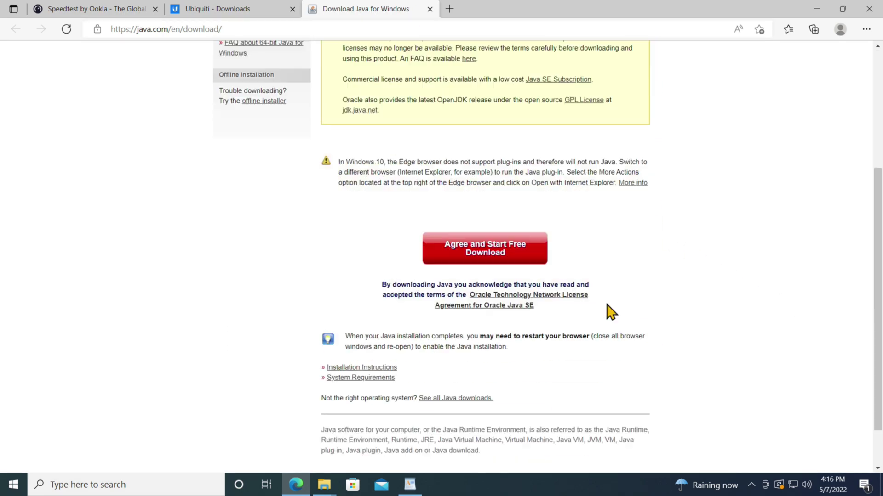
pyautogui.click(495, 258)
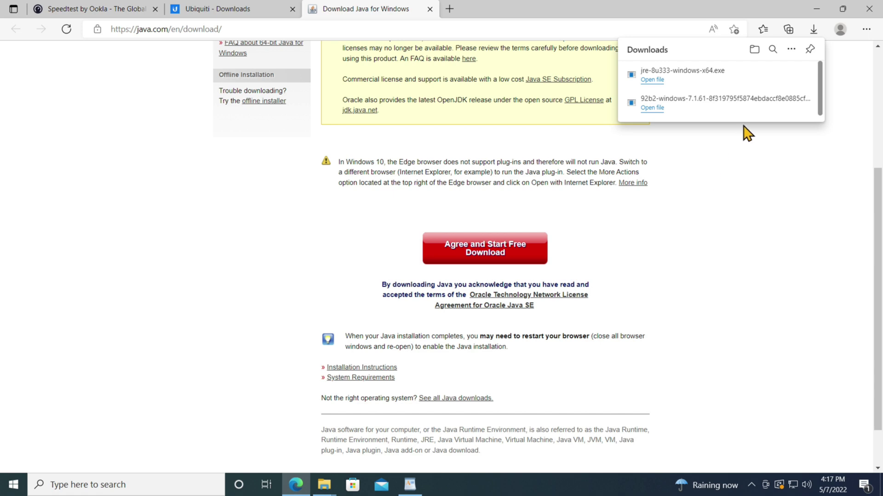
# Step: Install Java from the downloaded jre-8u333-windows-x64 file, and close the Downloads folder and the Java download page
pyautogui.click(753, 49)
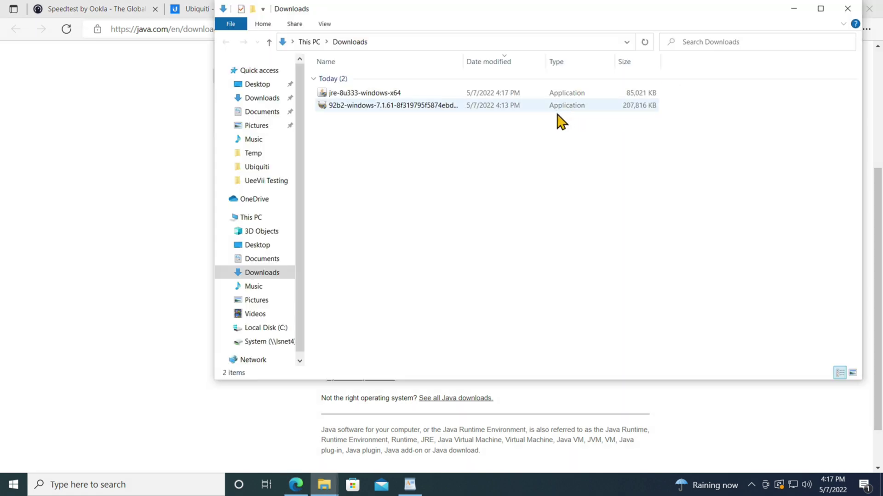
pyautogui.doubleClick(346, 93)
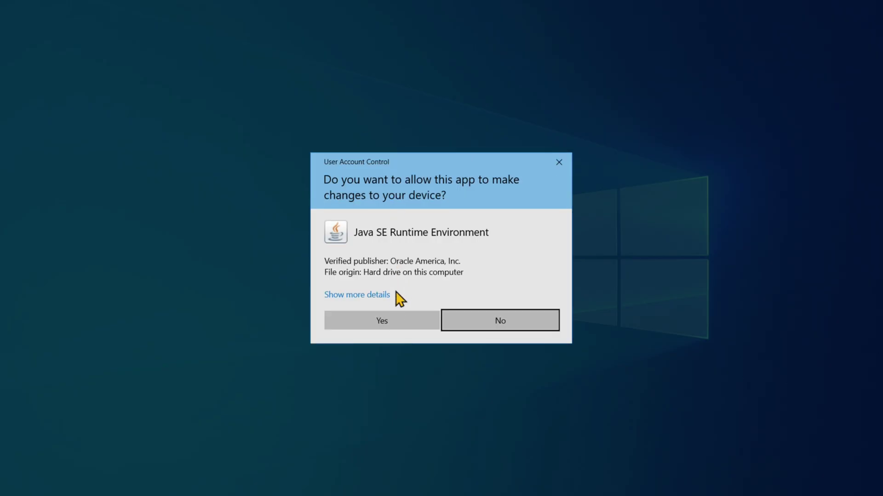
pyautogui.click(388, 323)
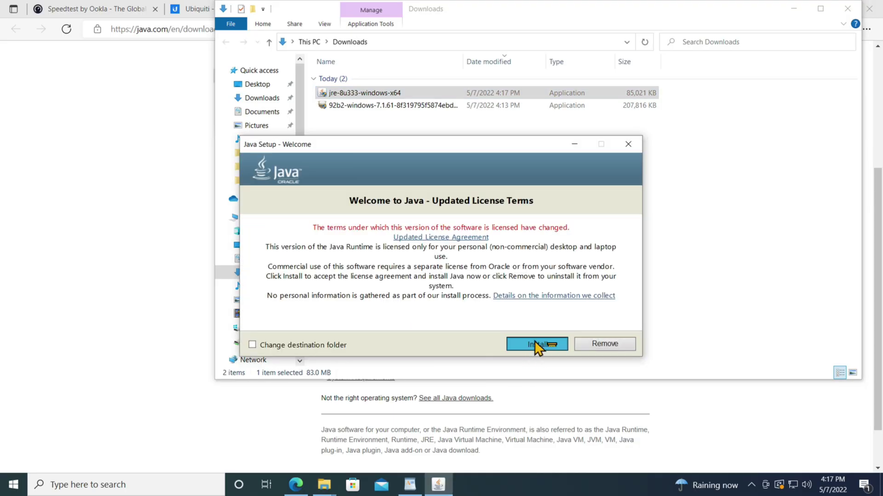
pyautogui.click(535, 345)
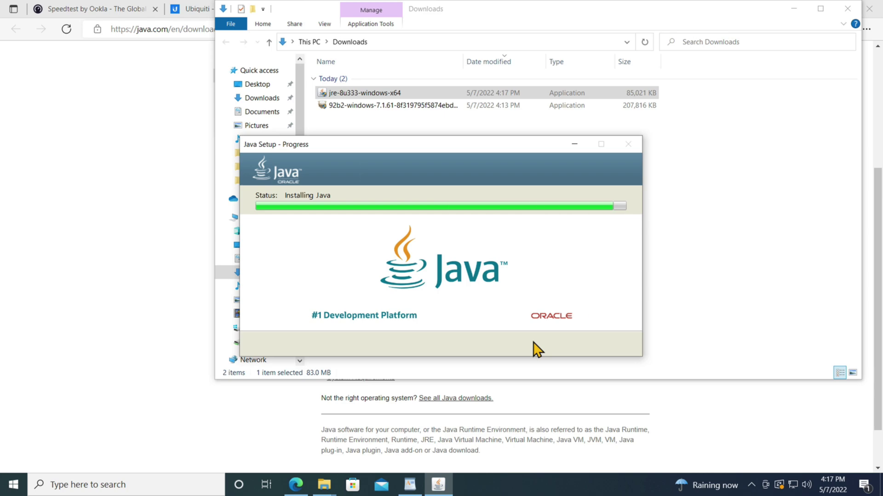
pyautogui.click(597, 344)
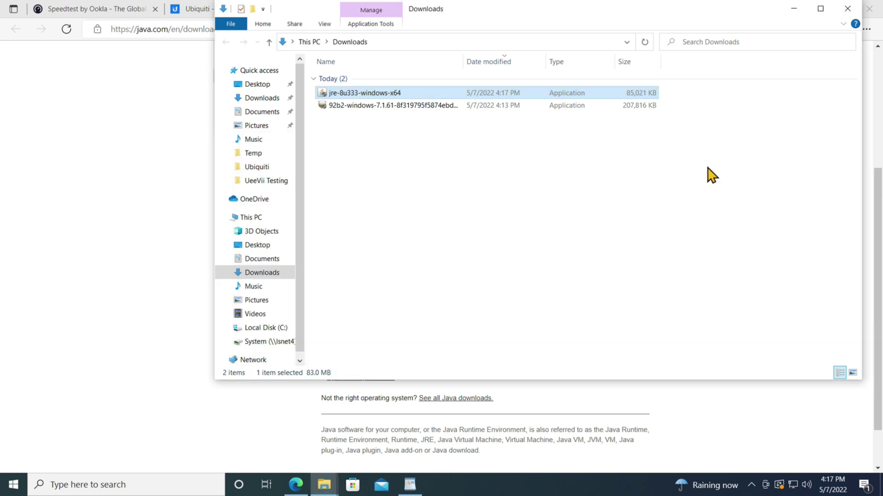
pyautogui.click(847, 8)
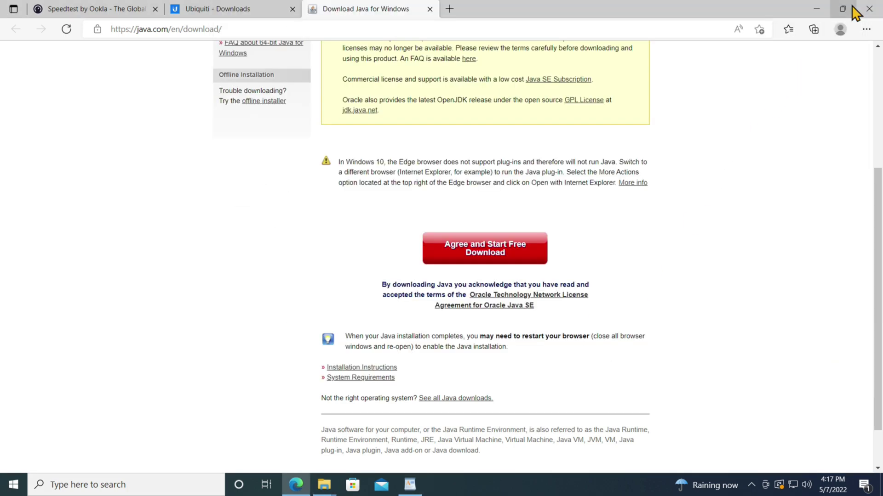
pyautogui.hotkey('ctrl', 'w')
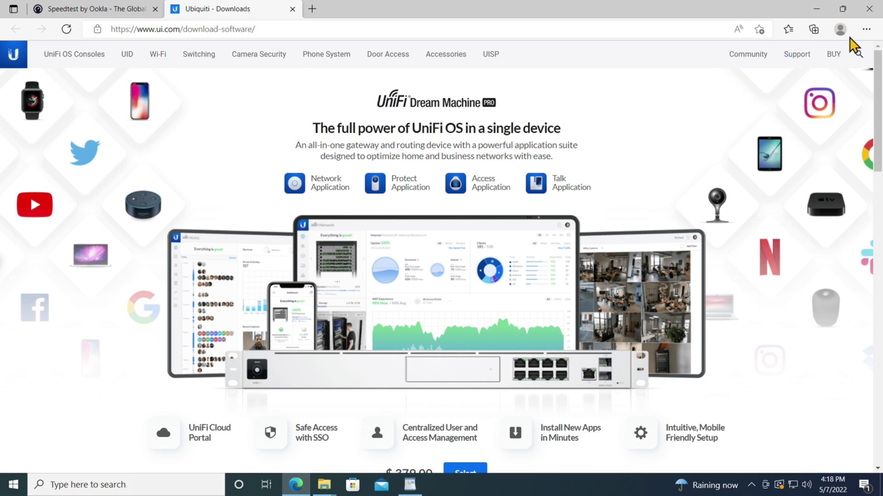
# Step: Run the 92b2-windows-7.1.61 installer again from the browser's downloads folder and complete setup with the application set to start
pyautogui.click(866, 29)
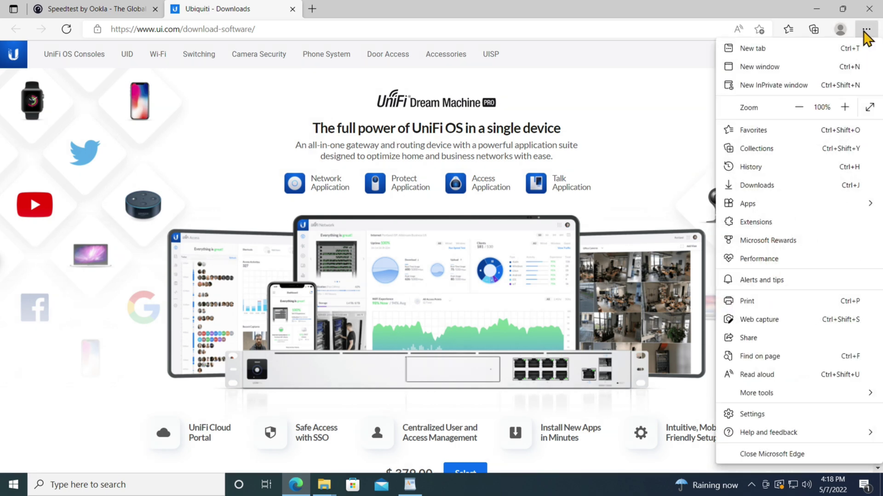
pyautogui.click(750, 186)
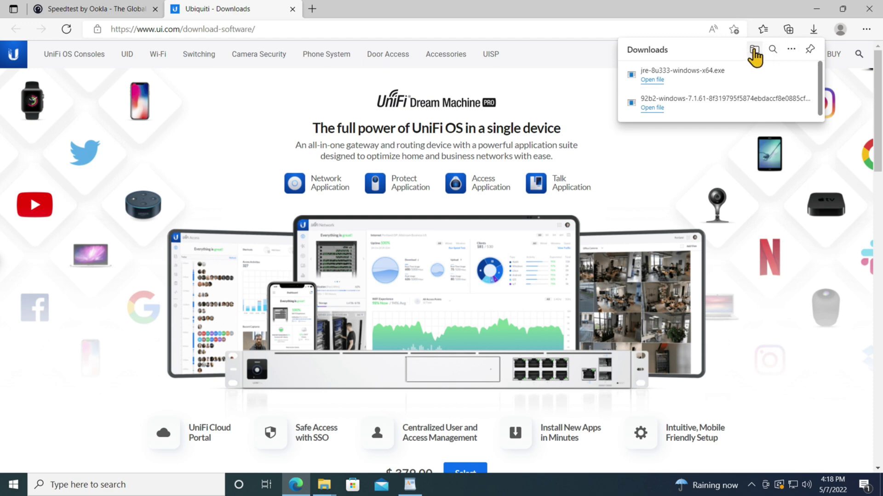
pyautogui.click(753, 50)
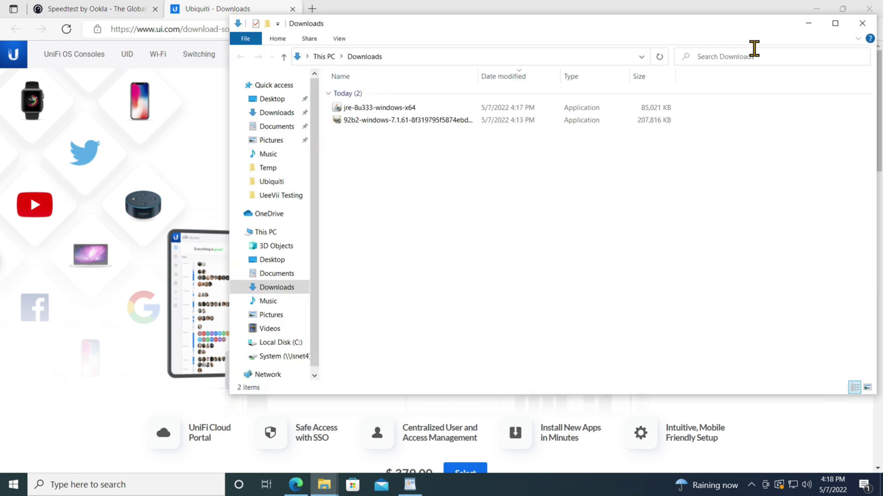
pyautogui.doubleClick(432, 121)
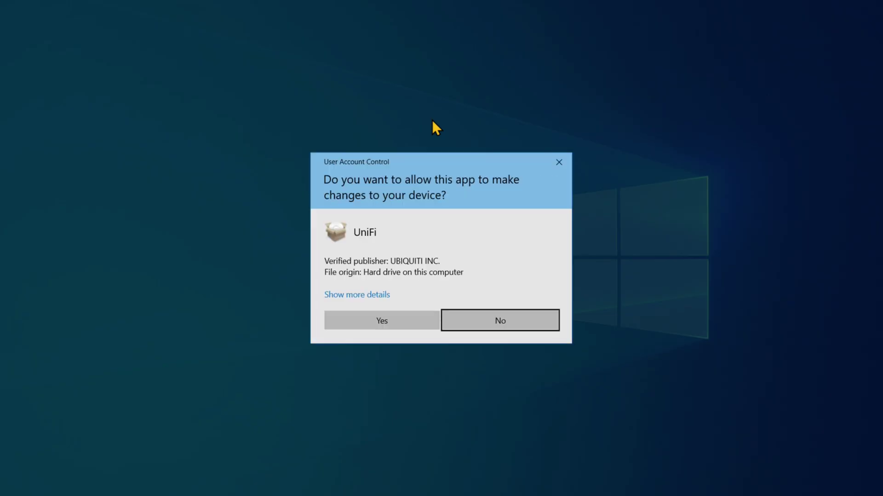
pyautogui.click(382, 322)
pyautogui.click(498, 335)
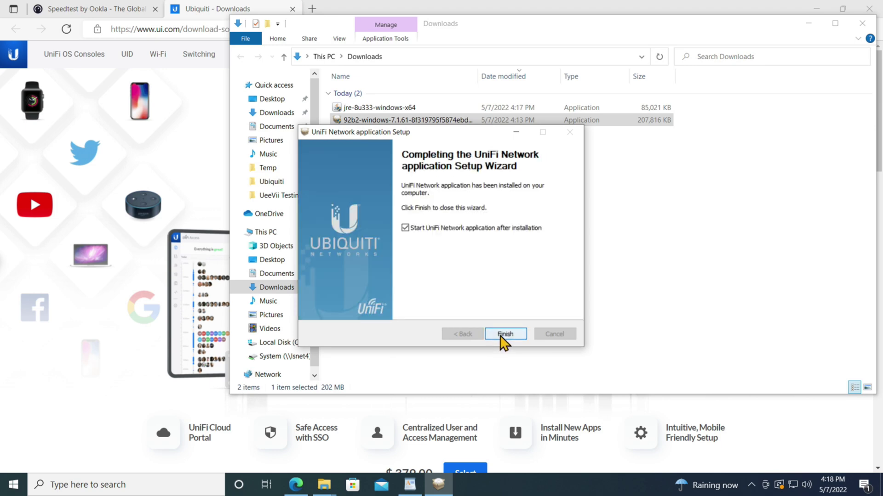
pyautogui.click(502, 338)
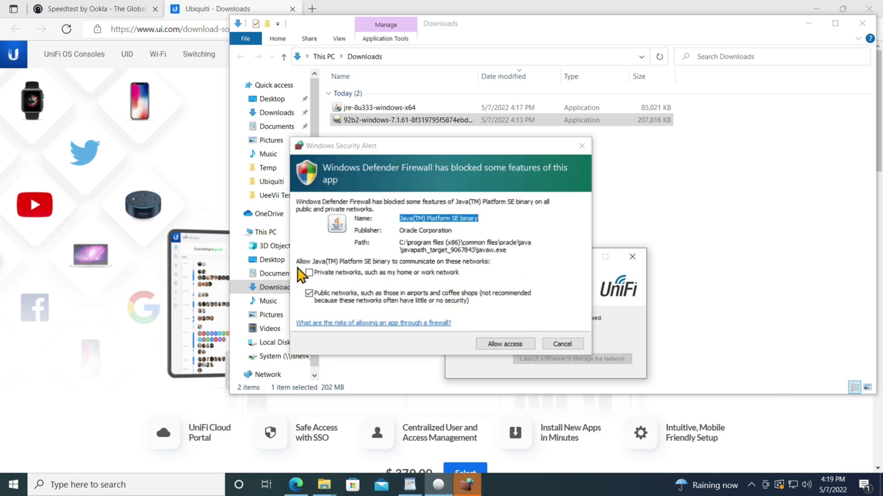
# Step: Allow Java through the firewall on private and public networks, and open the UniFi management page in the browser past the certificate warning
pyautogui.click(310, 273)
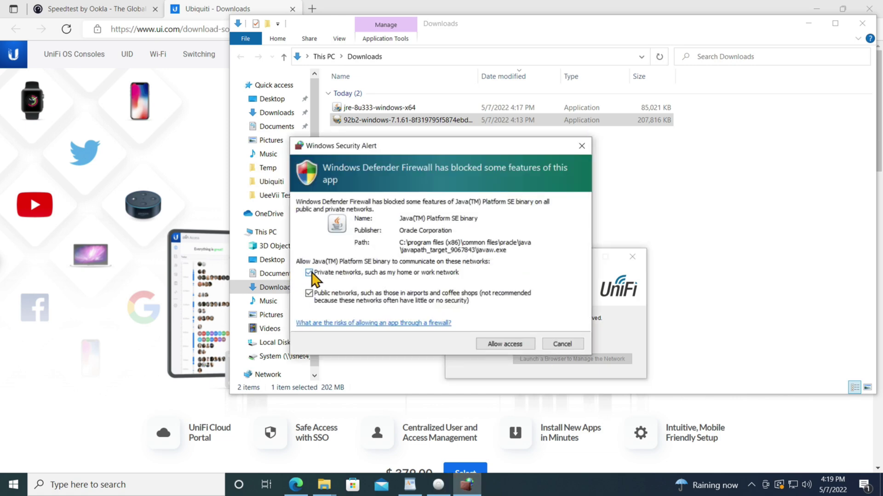
pyautogui.click(506, 346)
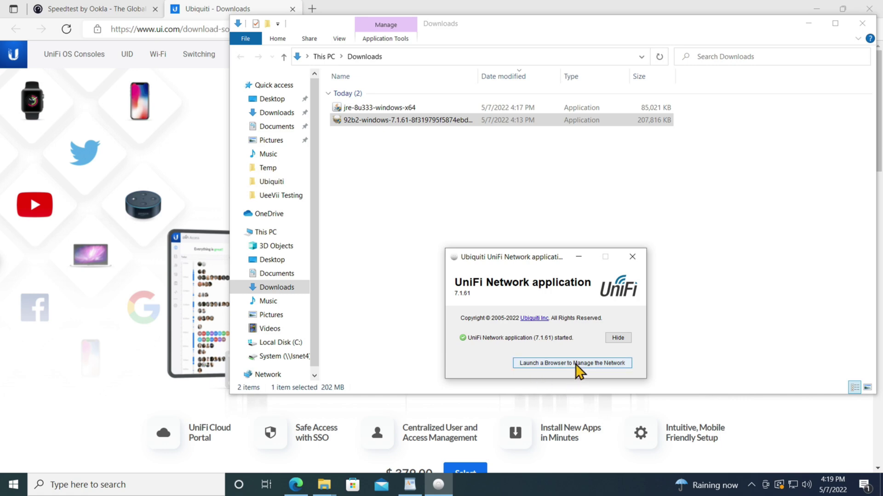
pyautogui.click(578, 365)
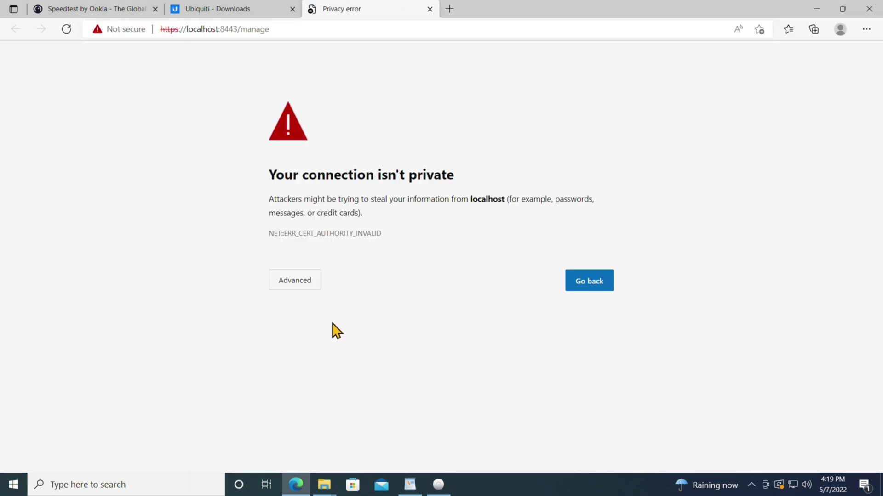
pyautogui.click(300, 285)
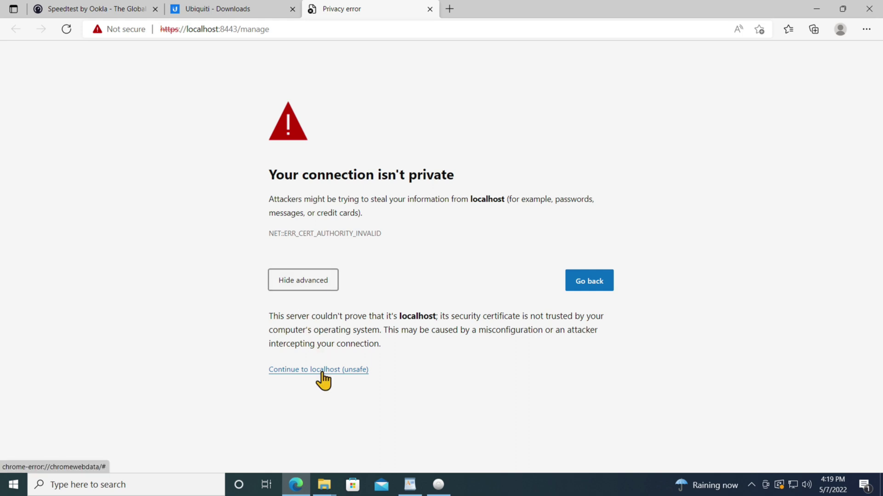
pyautogui.click(322, 373)
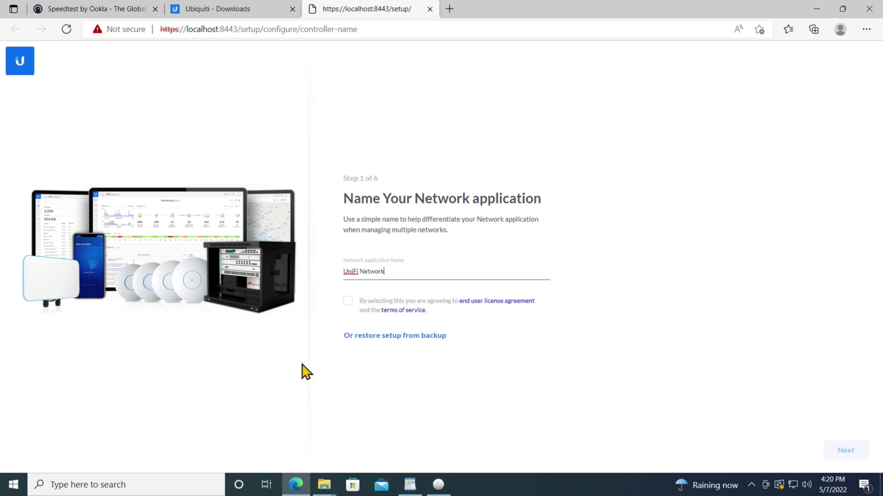
# Step: Keep the application name UniFi Network, agree to the license agreement and terms of service, and continue the setup
pyautogui.press('Tab')
pyautogui.press('space')
pyautogui.click(846, 450)
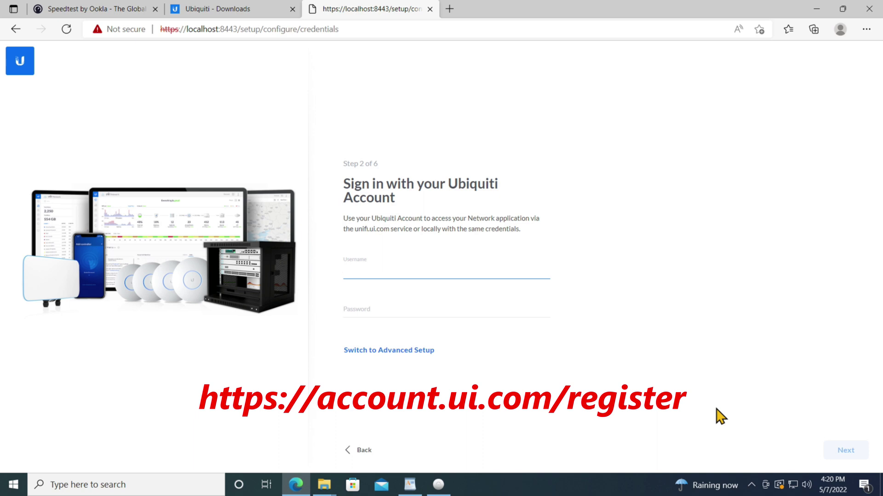
# Step: Sign in with the Ubiquiti account username and password, and continue to device setup with Auto Backup enabled
pyautogui.write('F')
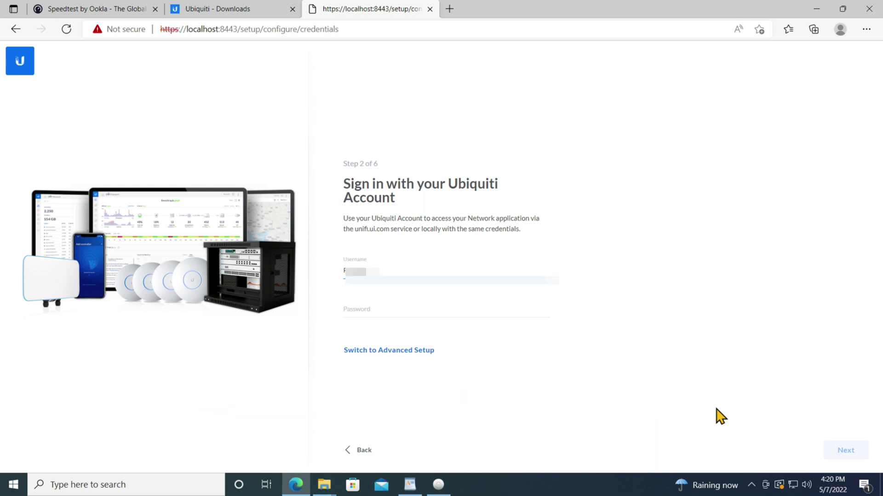
pyautogui.press('Tab')
pyautogui.write('•')
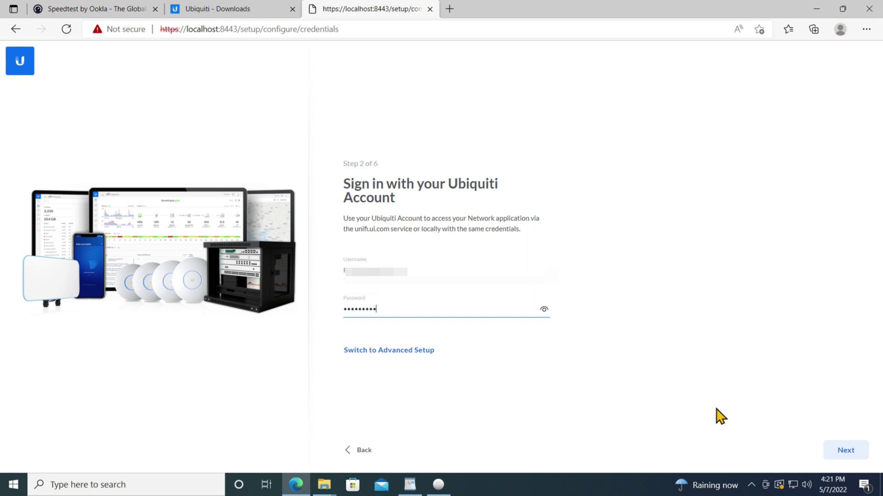
pyautogui.click(846, 451)
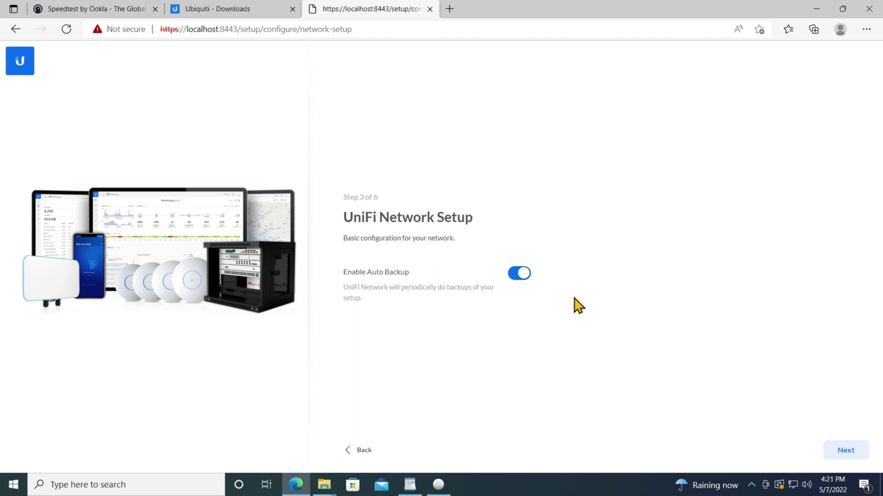
pyautogui.click(837, 452)
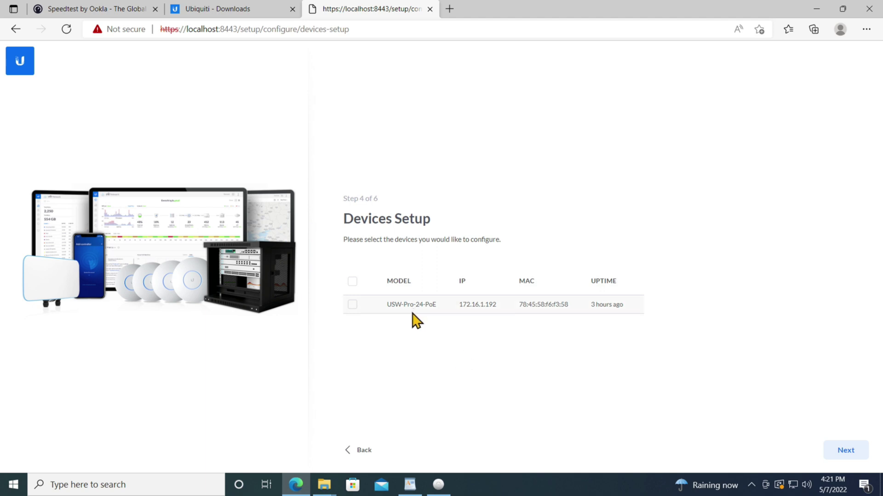
# Step: Continue without selecting a device, skip WiFi setup, and finish the wizard with United States and the America/New York timezone
pyautogui.click(845, 453)
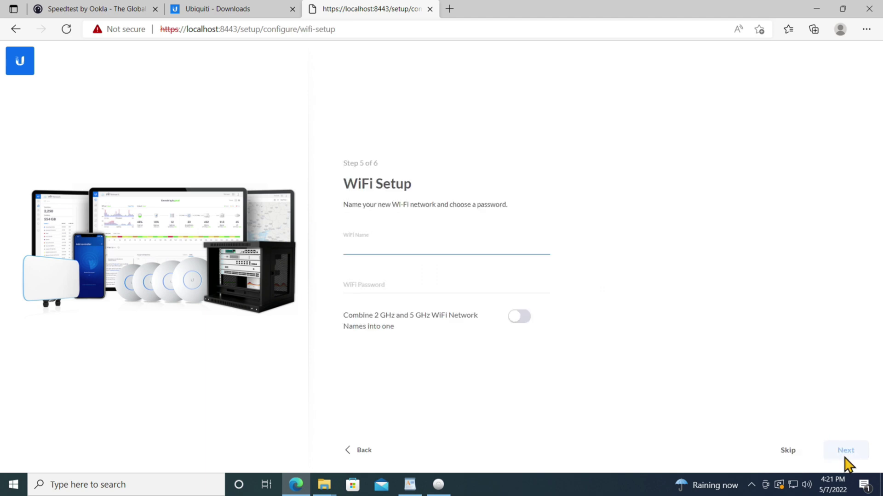
pyautogui.click(787, 452)
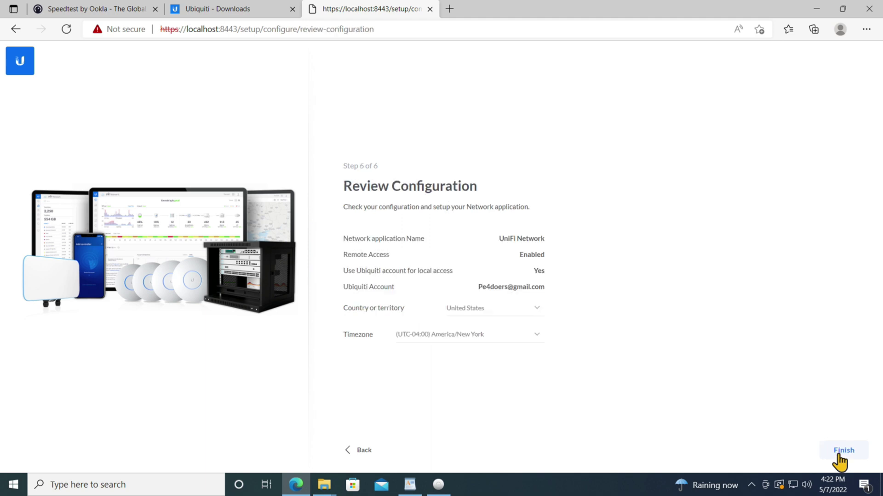
pyautogui.click(842, 452)
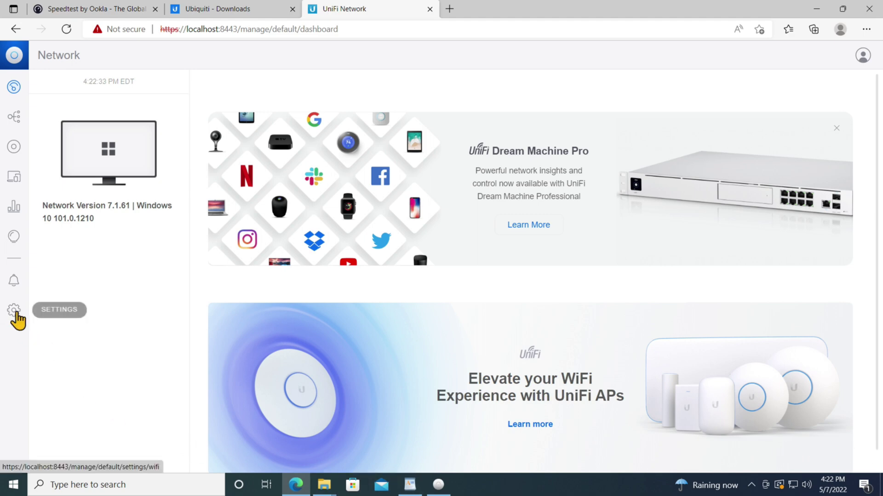
# Step: Switch the interface theme to Dark in the system settings and apply the change
pyautogui.click(14, 311)
pyautogui.click(63, 316)
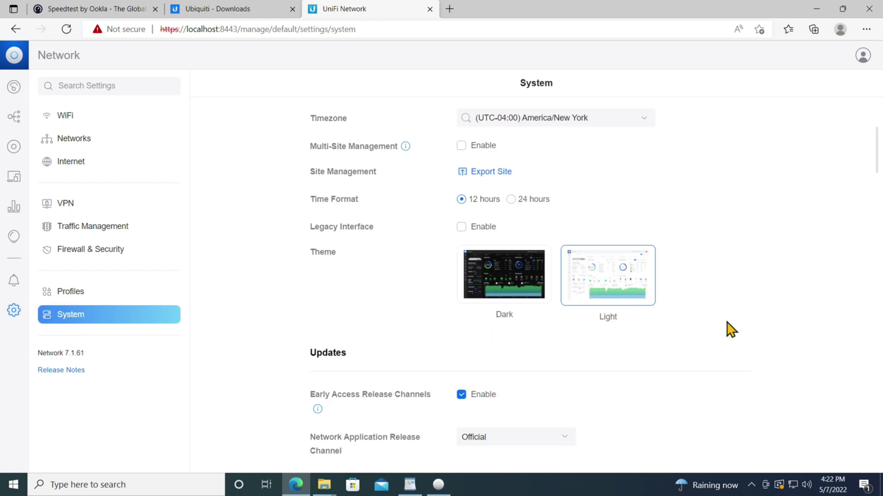
pyautogui.click(479, 276)
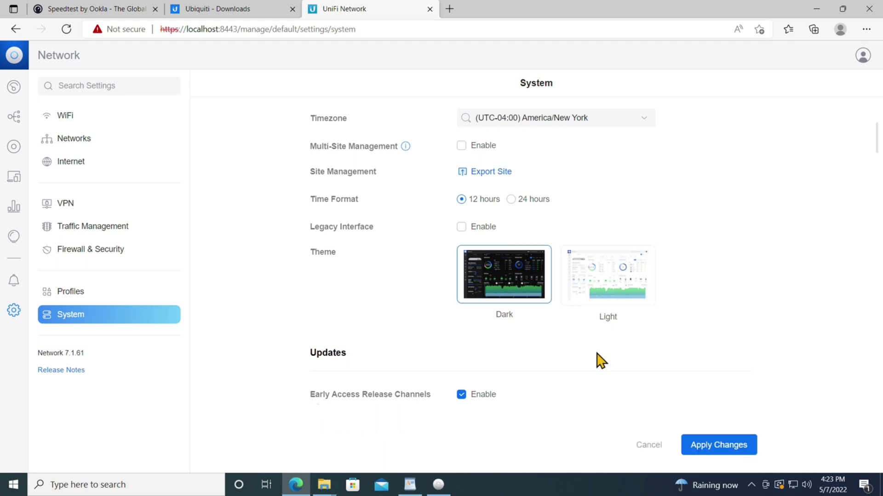
pyautogui.click(708, 446)
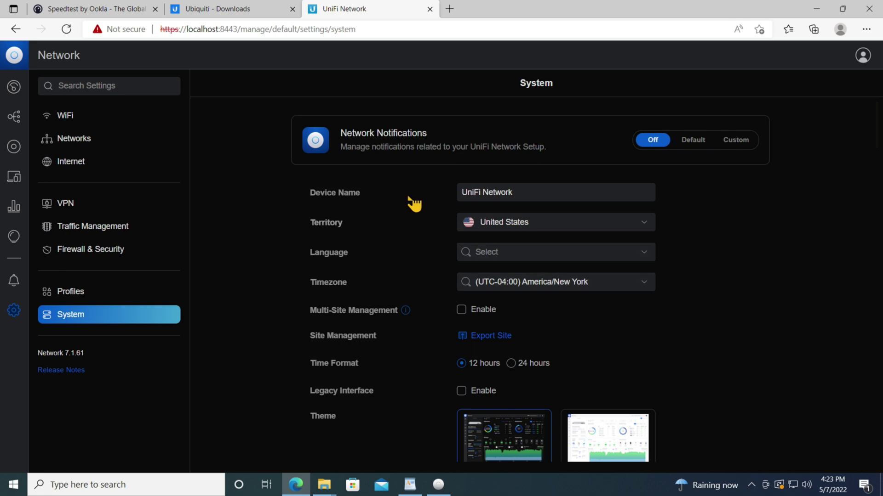
# Step: Adopt the USW-Pro-24-PoE switch from the list of UniFi devices
pyautogui.click(14, 153)
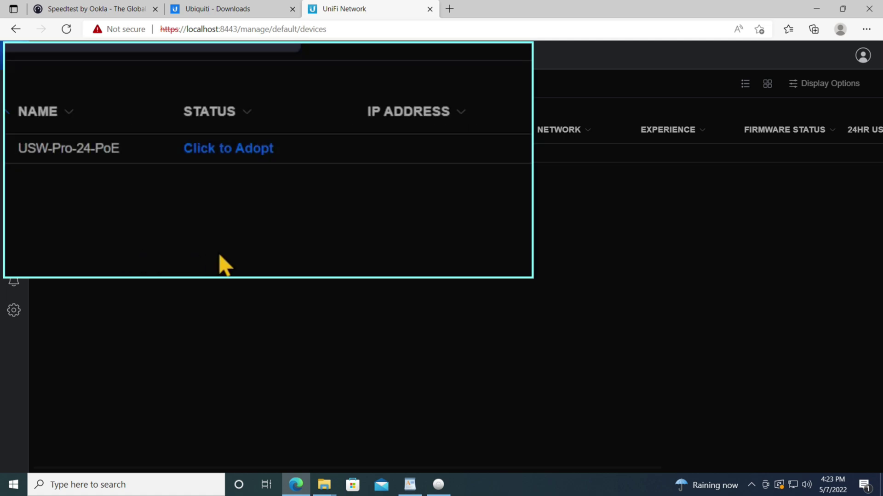
pyautogui.click(243, 156)
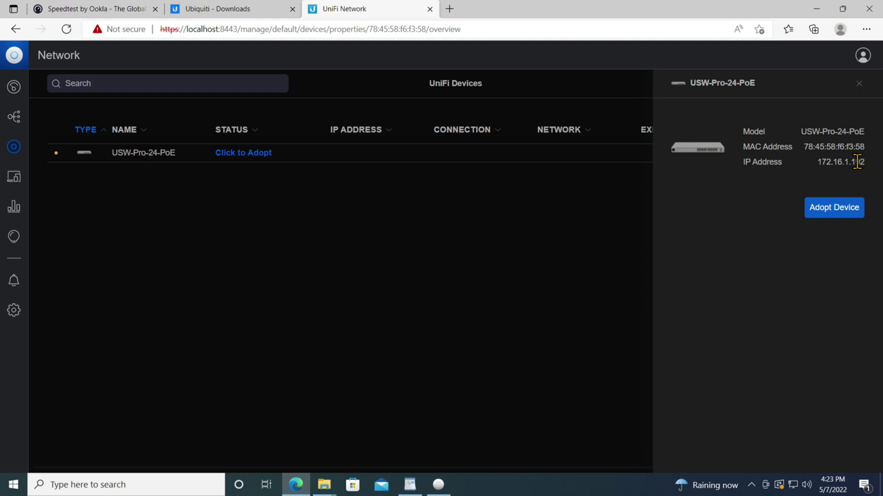
pyautogui.click(831, 210)
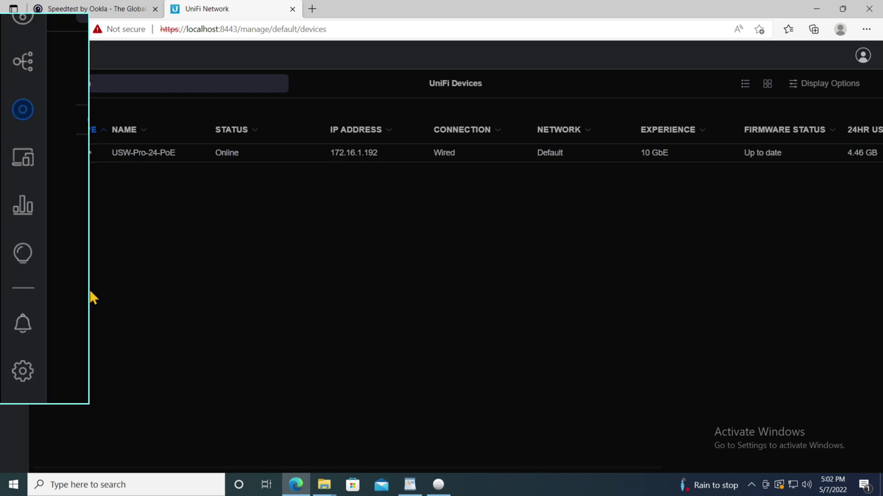
# Step: Examine the adopted switch's overview, including its connected clients, general details and CPU and memory usage statistics
pyautogui.click(544, 156)
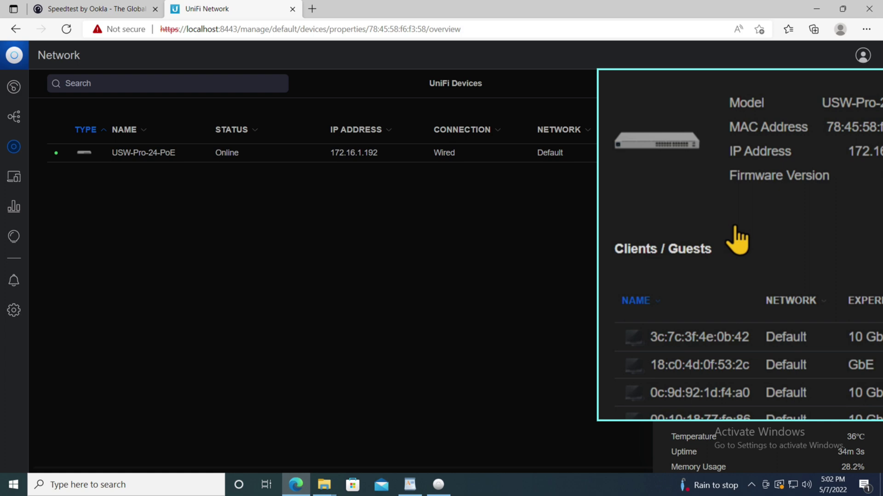
pyautogui.scroll(-5, 738, 241)
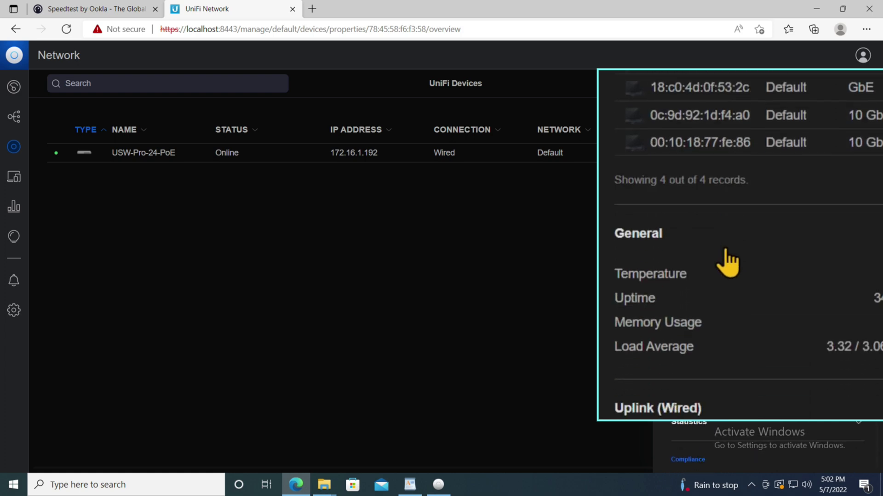
pyautogui.click(858, 424)
pyautogui.scroll(-3, 858, 430)
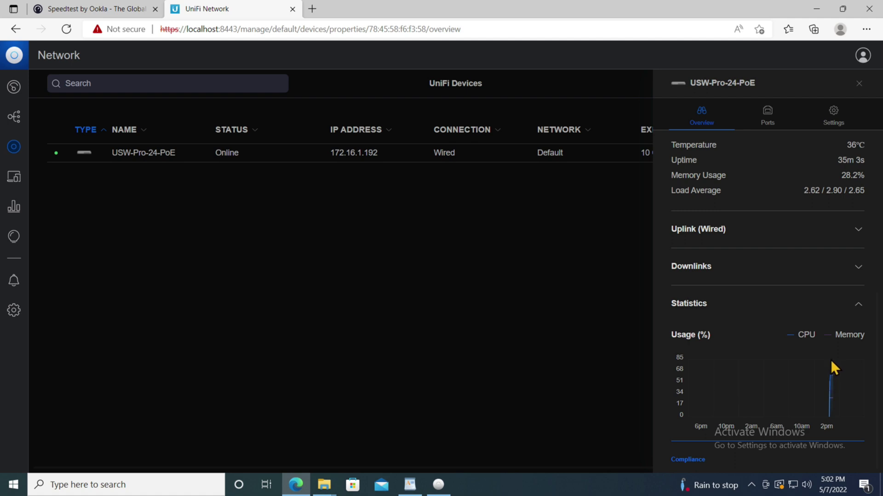
# Step: Review the configuration options for a new WiFi network, including security, device filtering and scheduling
pyautogui.click(12, 317)
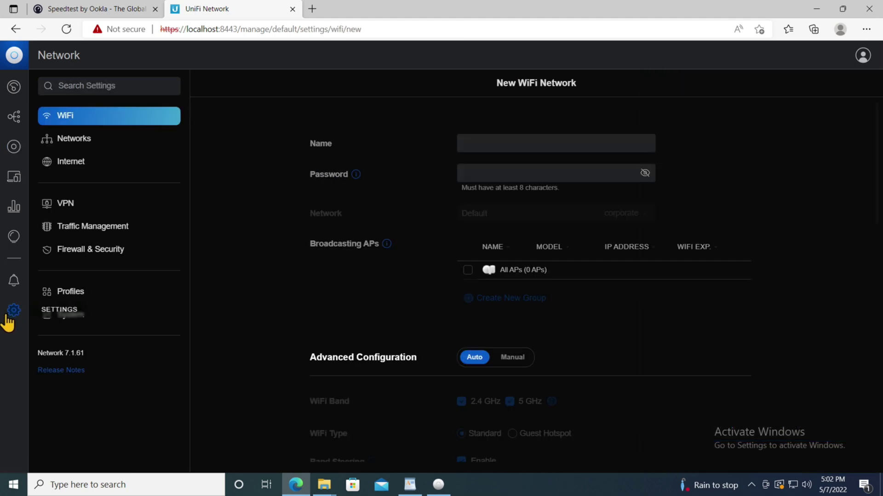
pyautogui.scroll(-1, 501, 315)
pyautogui.scroll(-10, 606, 335)
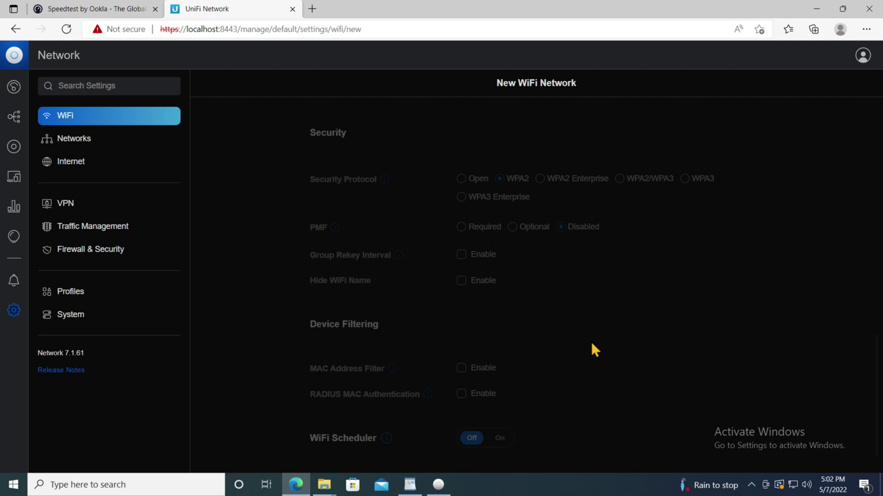
pyautogui.scroll(5, 230, 293)
# Step: Download a Settings Only backup of the network application from the system settings
pyautogui.click(70, 315)
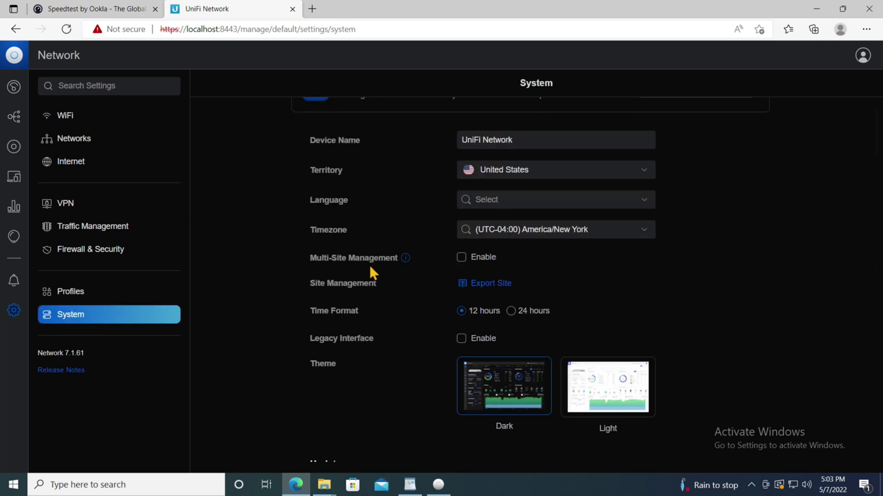
pyautogui.scroll(-4, 369, 267)
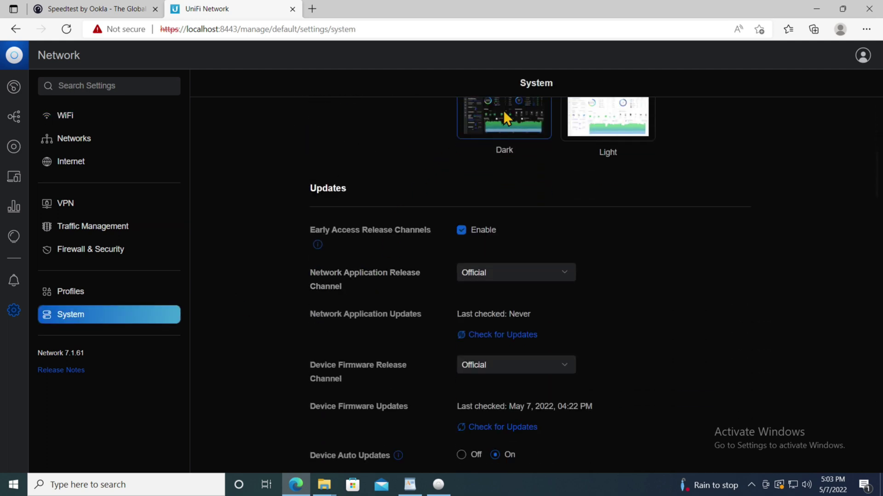
pyautogui.scroll(-6, 416, 235)
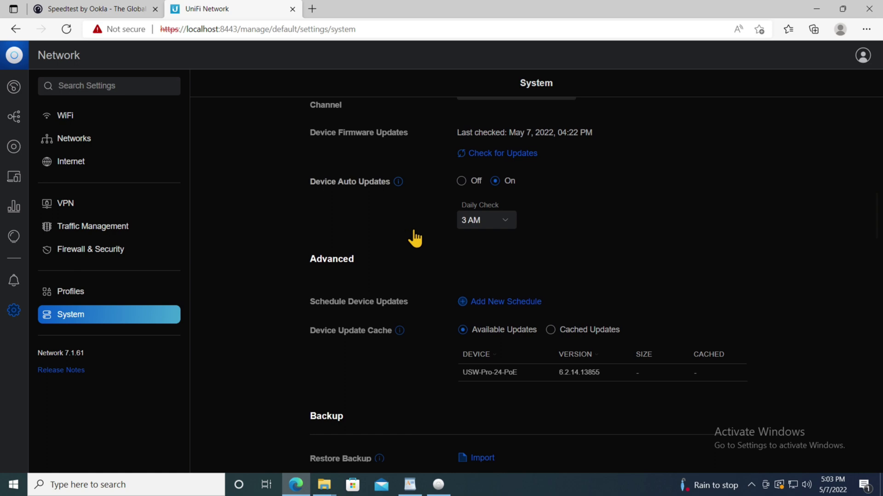
pyautogui.scroll(-3, 421, 239)
pyautogui.scroll(-1, 421, 240)
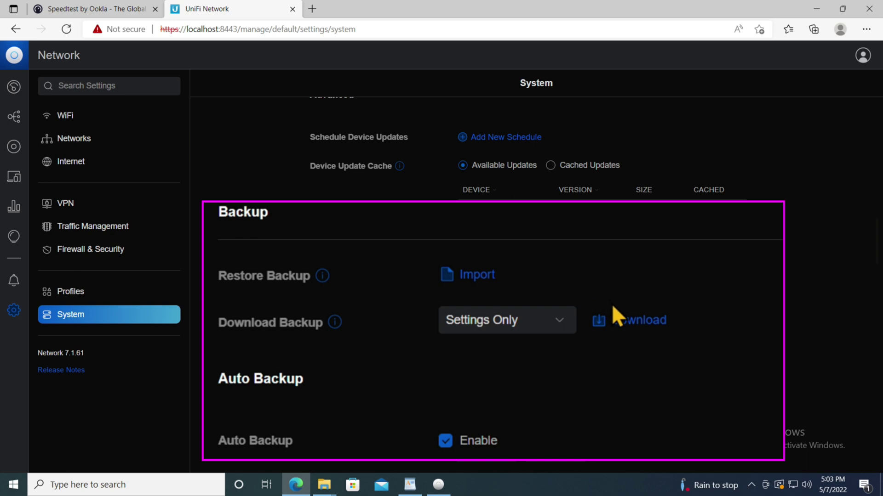
pyautogui.click(632, 322)
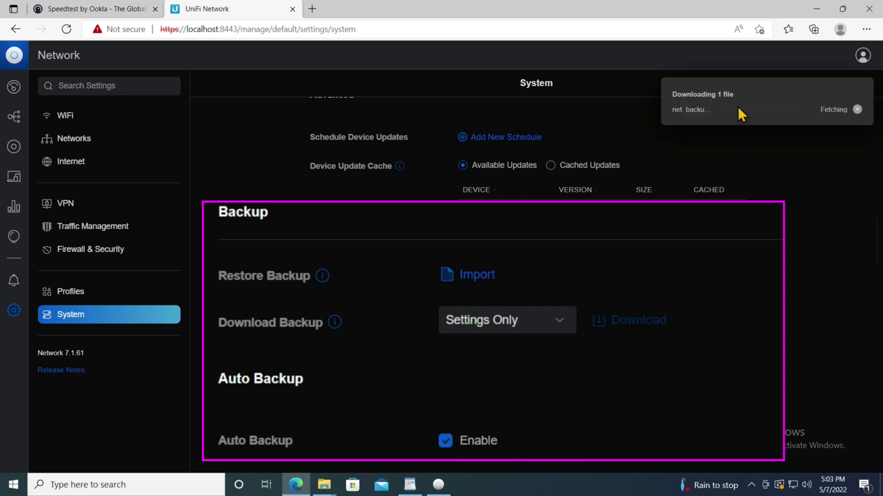